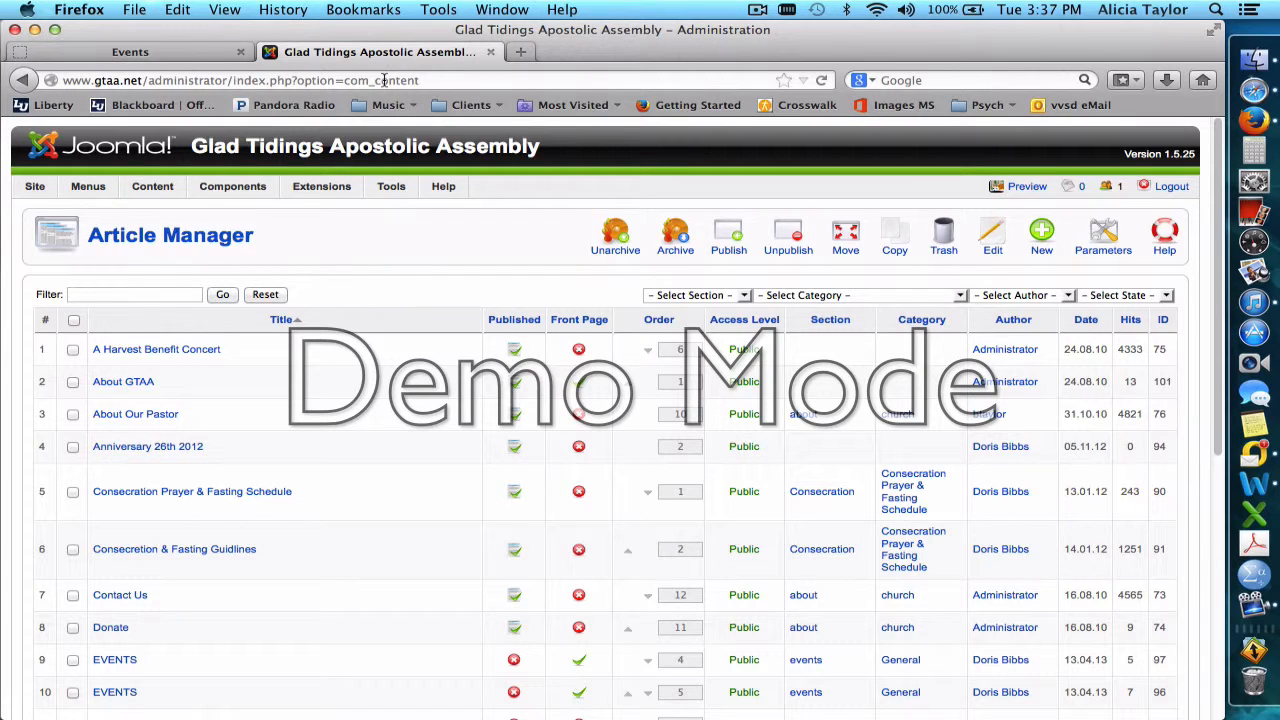
Step: Open the YOUTH ABLAZE category from the JEvents component's category management
mouse_move(252, 190)
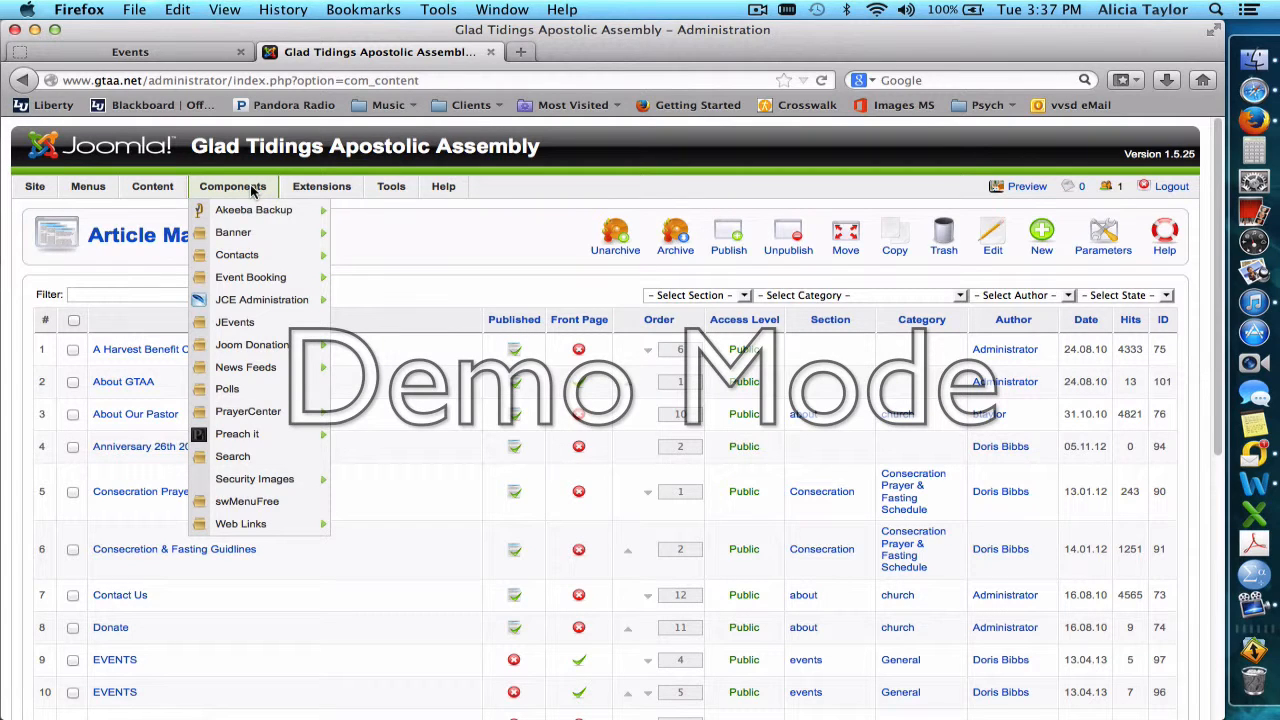
click(251, 328)
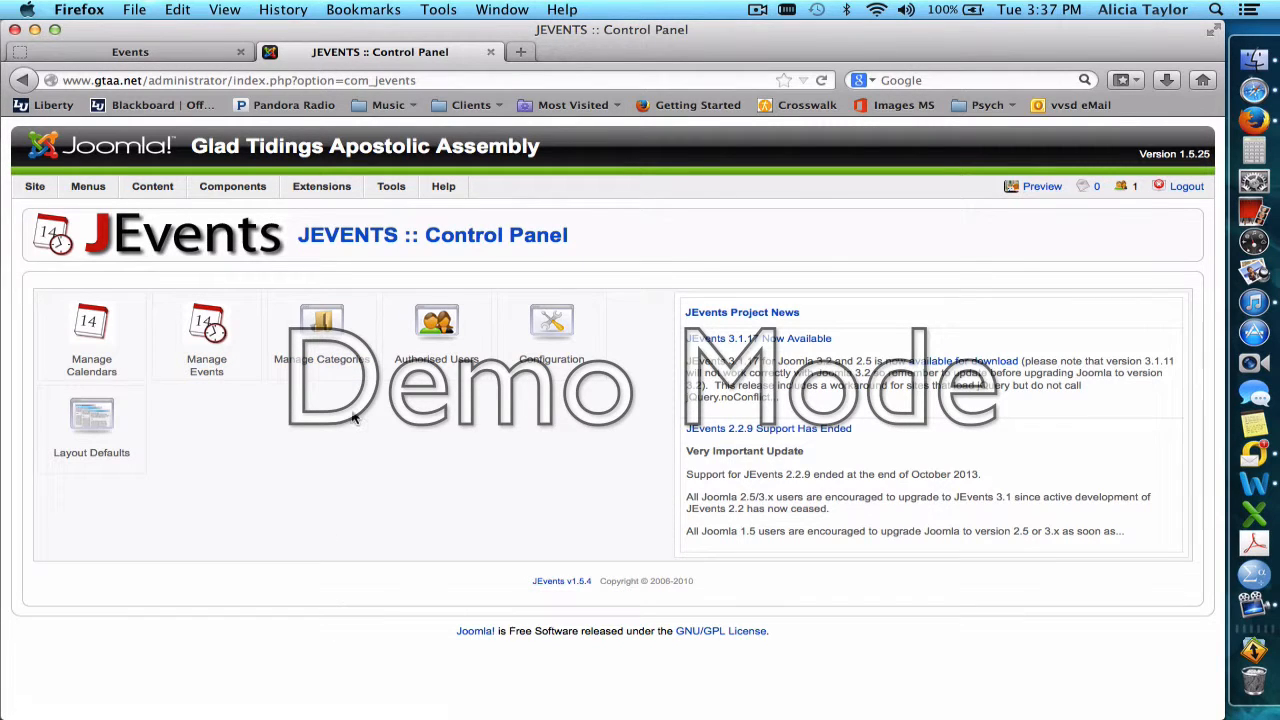
click(321, 341)
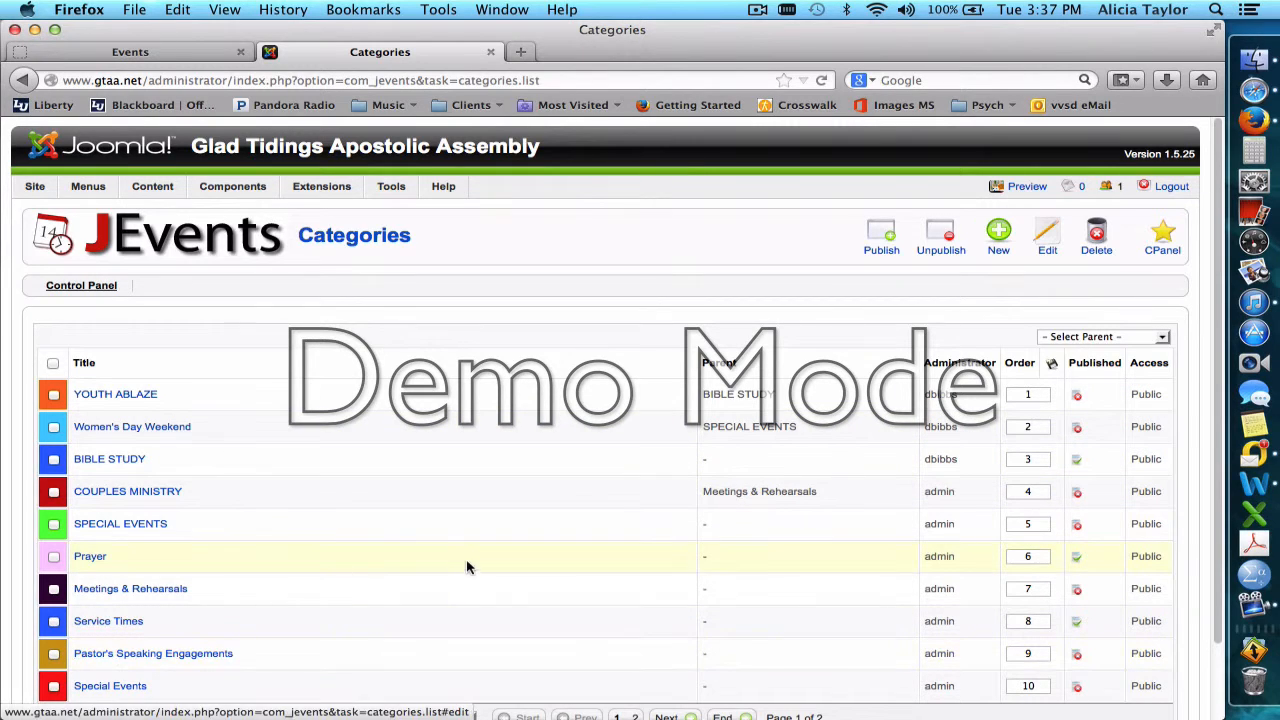
click(118, 396)
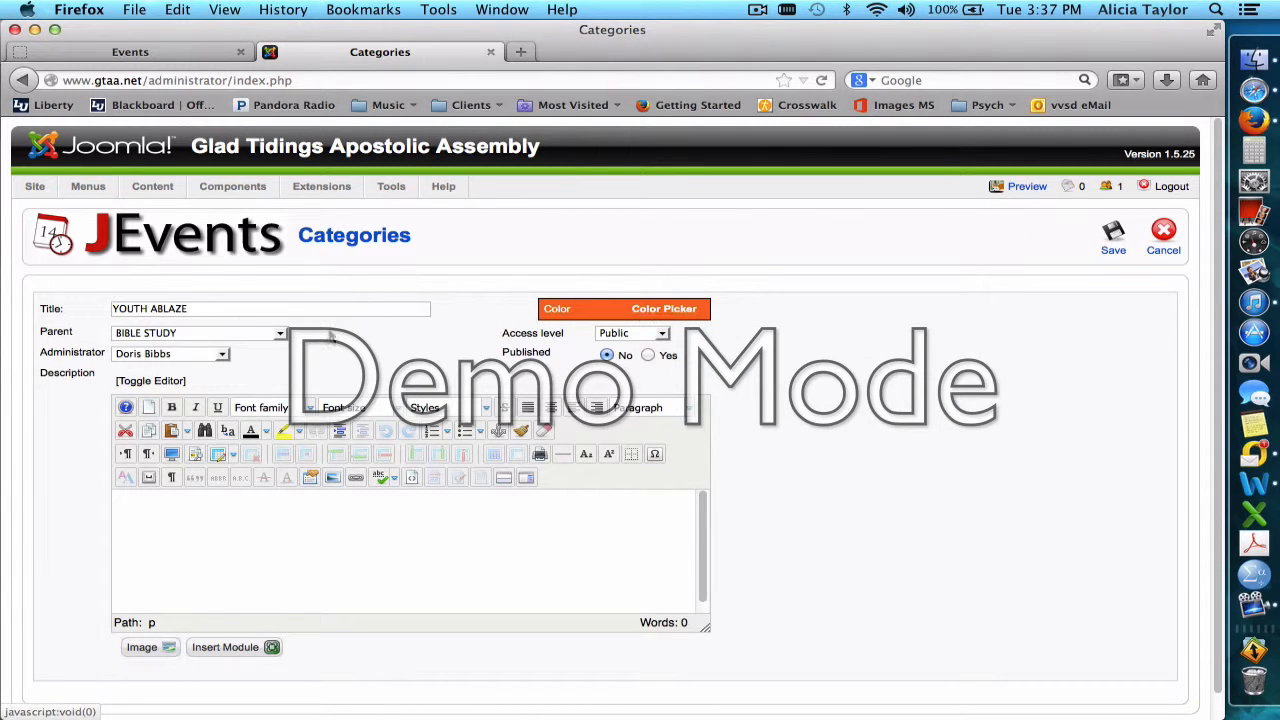
Step: Look through the administrators available for the YOUTH ABLAZE category and close it without saving
click(224, 358)
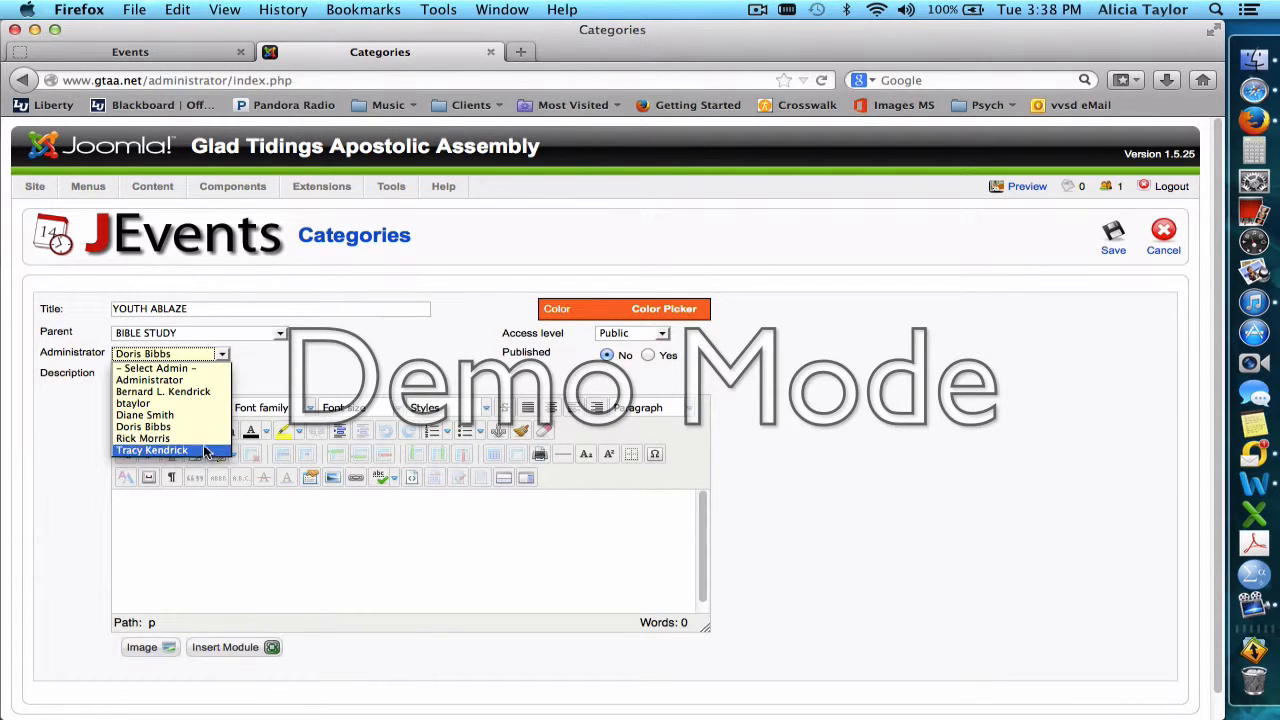
click(298, 368)
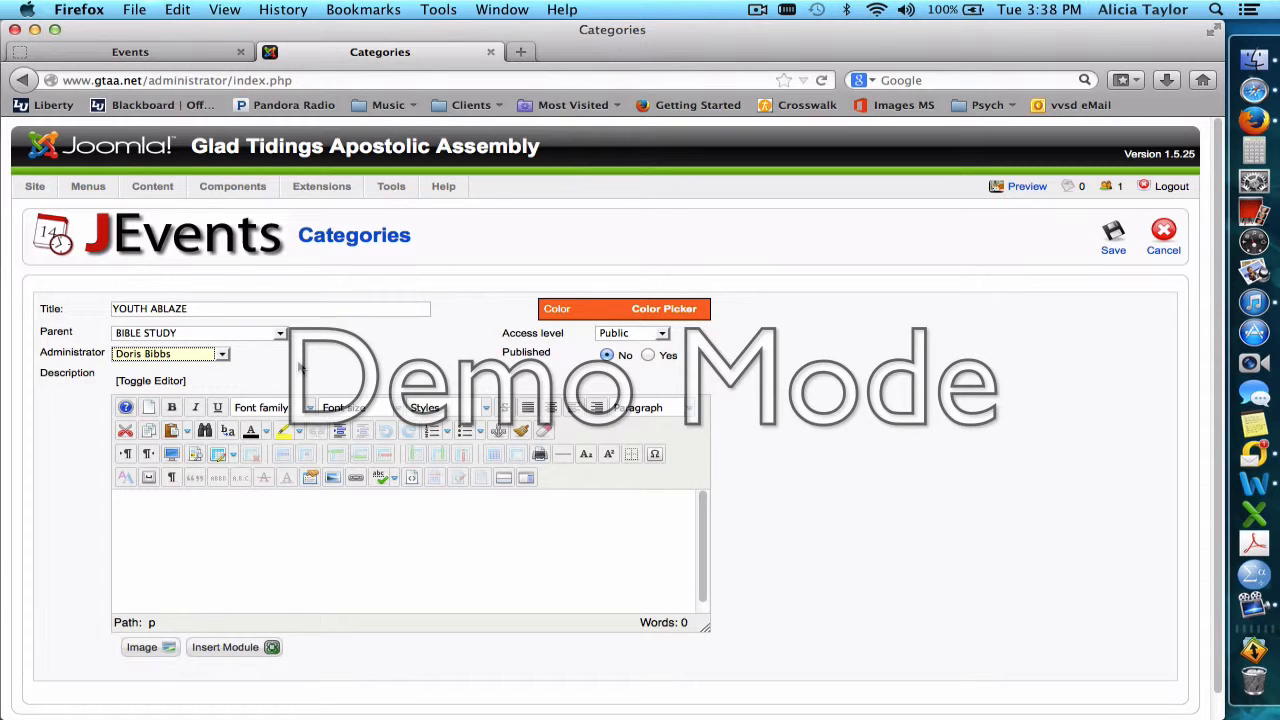
click(221, 356)
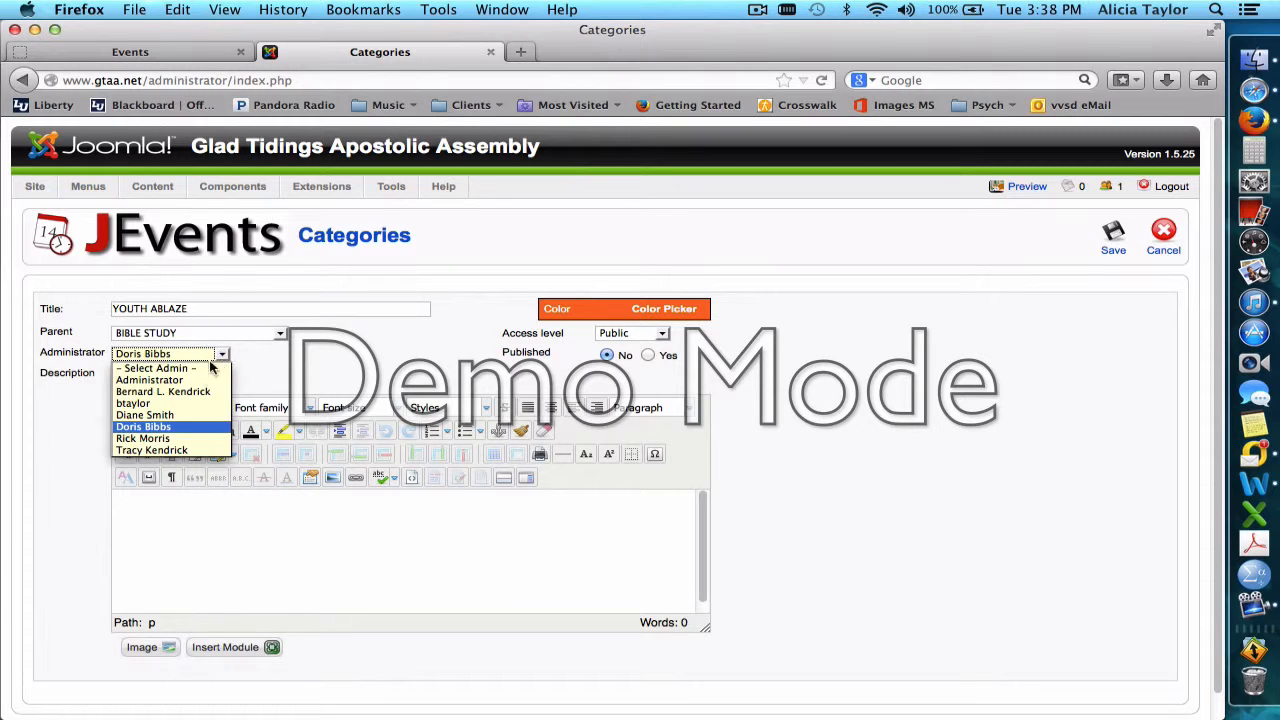
click(321, 373)
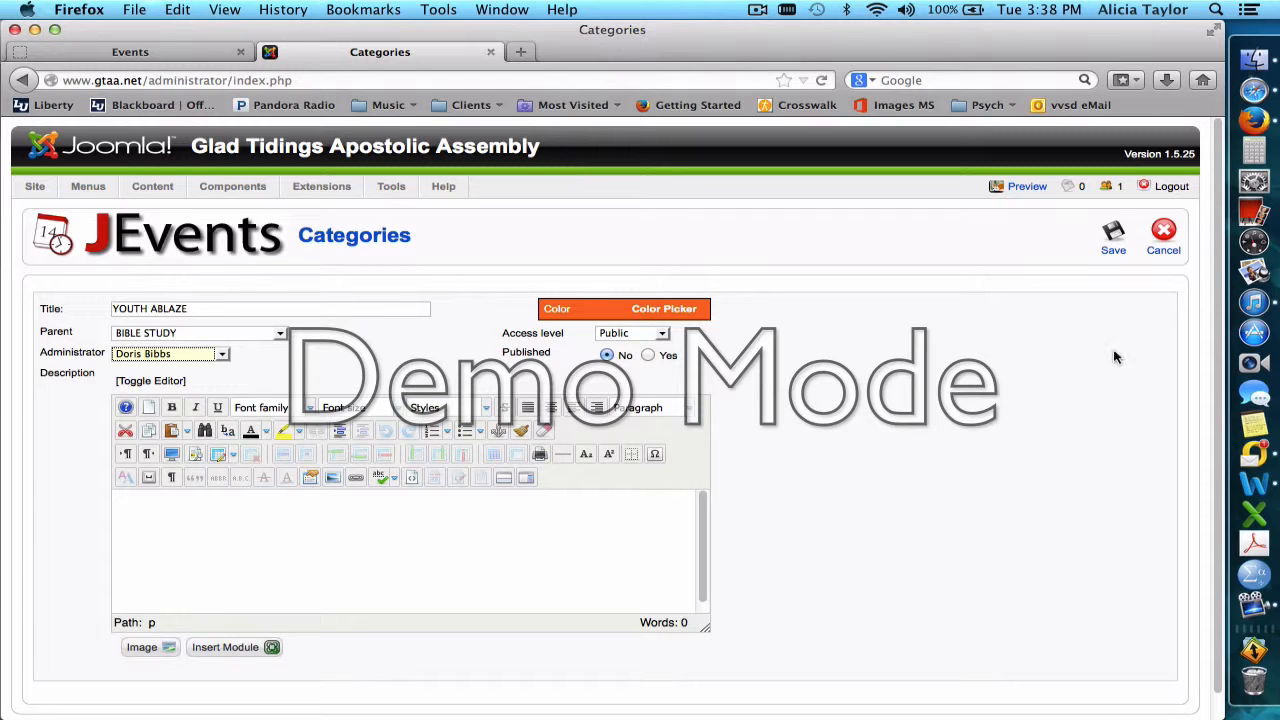
click(1164, 232)
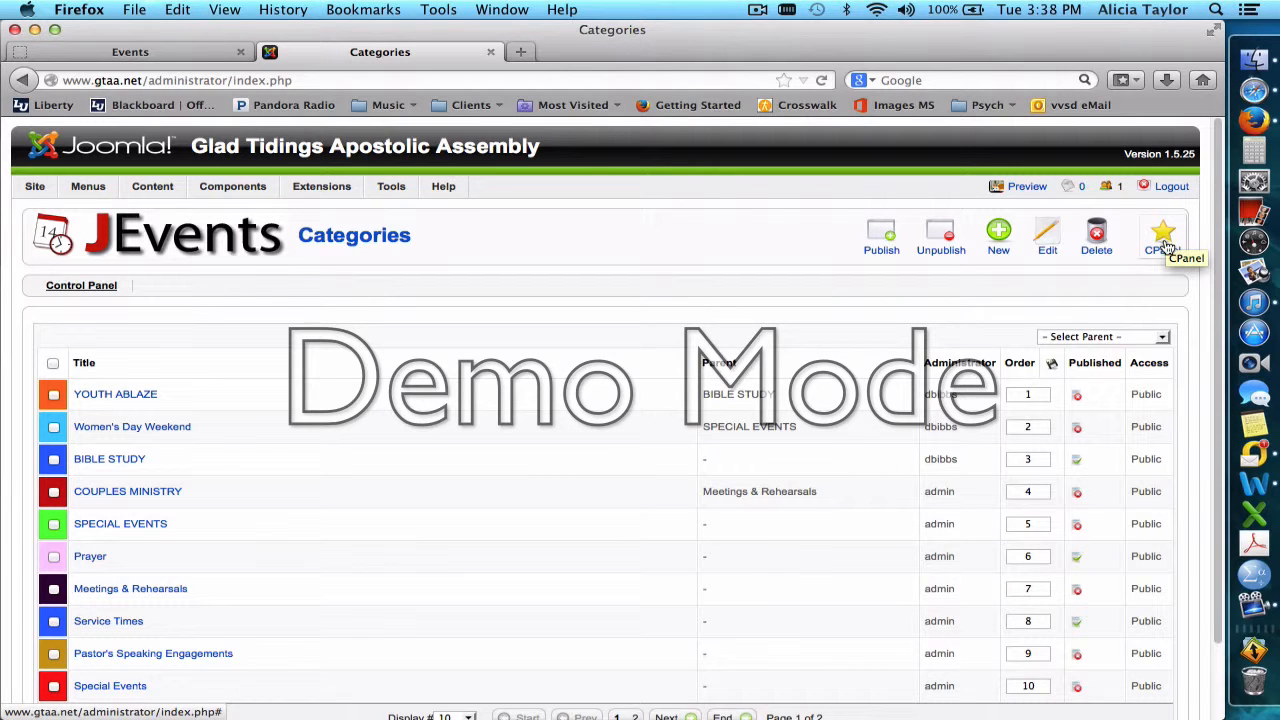
Step: Return to the JEvents control panel to view the events list, and go back to the Article Manager
click(99, 289)
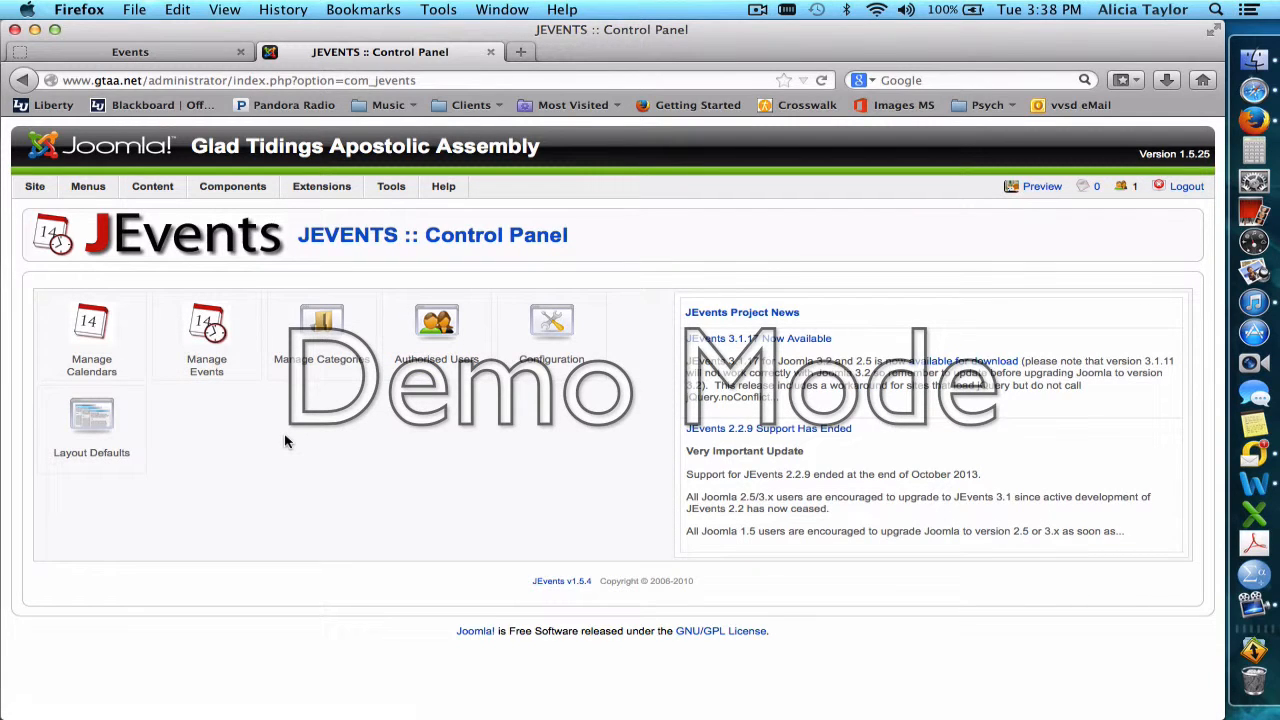
click(207, 337)
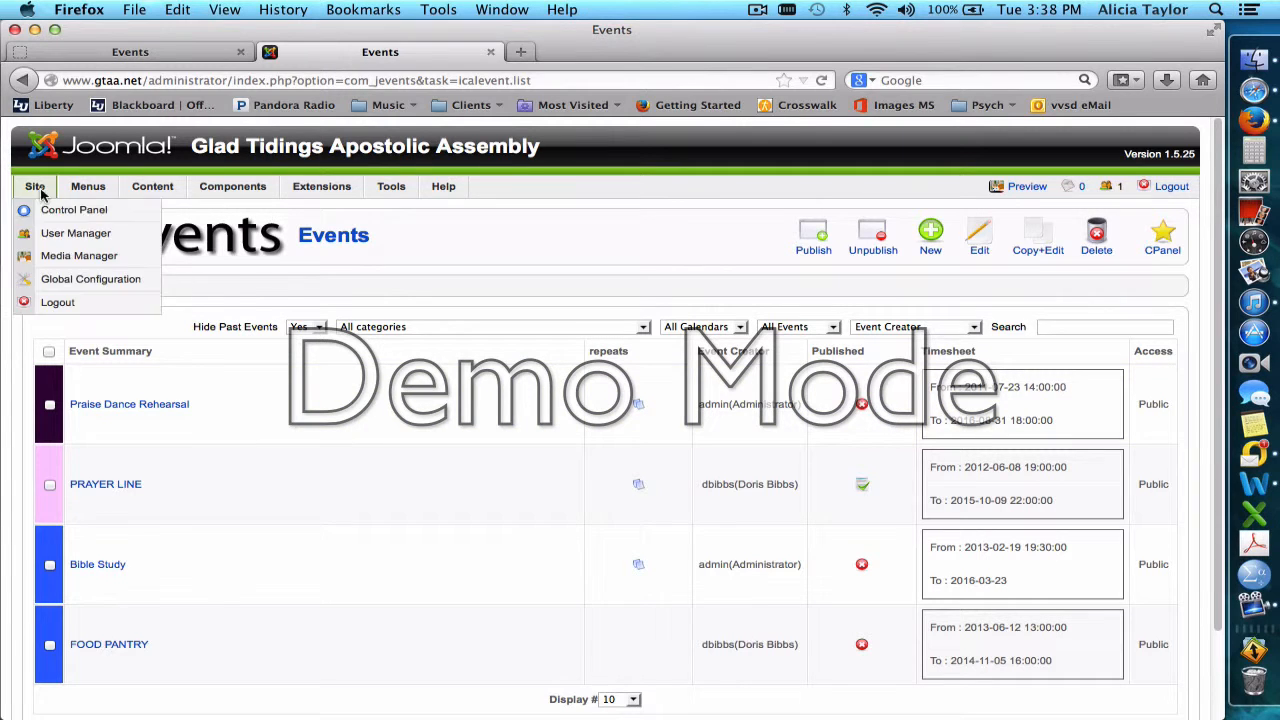
mouse_move(140, 188)
click(152, 213)
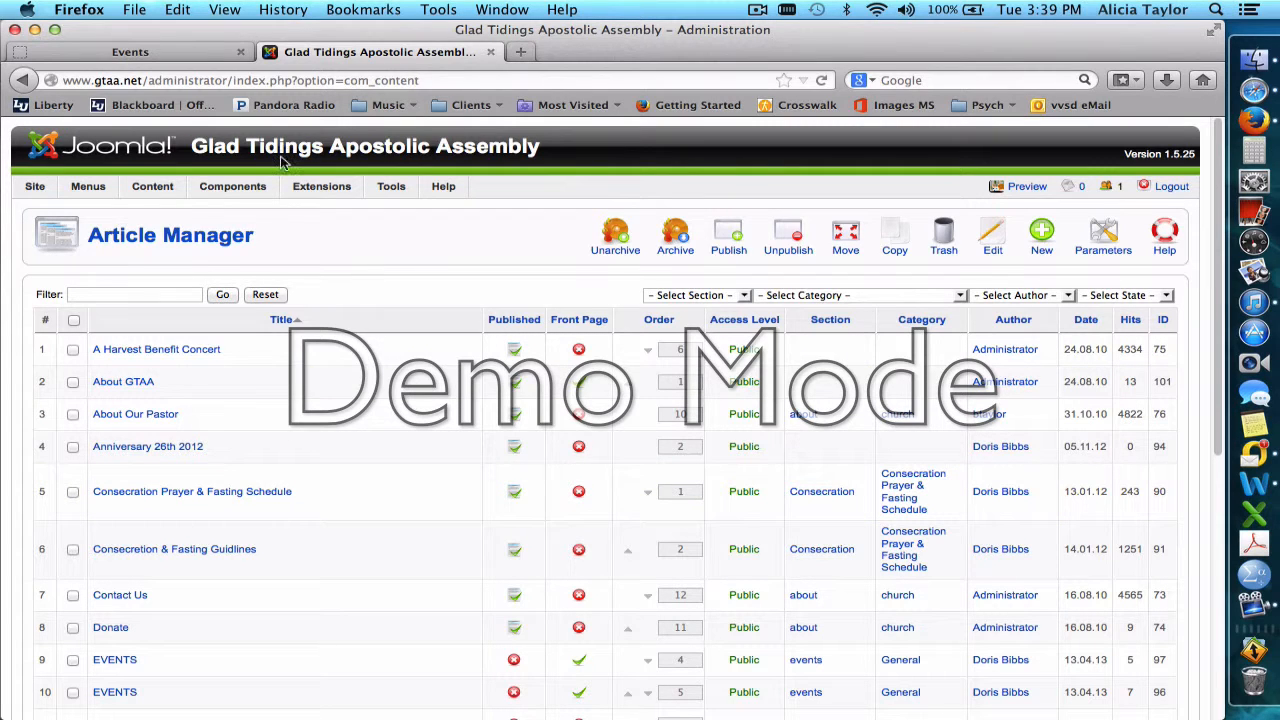
Step: Open the list of events in the JEvents component from the Article Manager
mouse_move(250, 183)
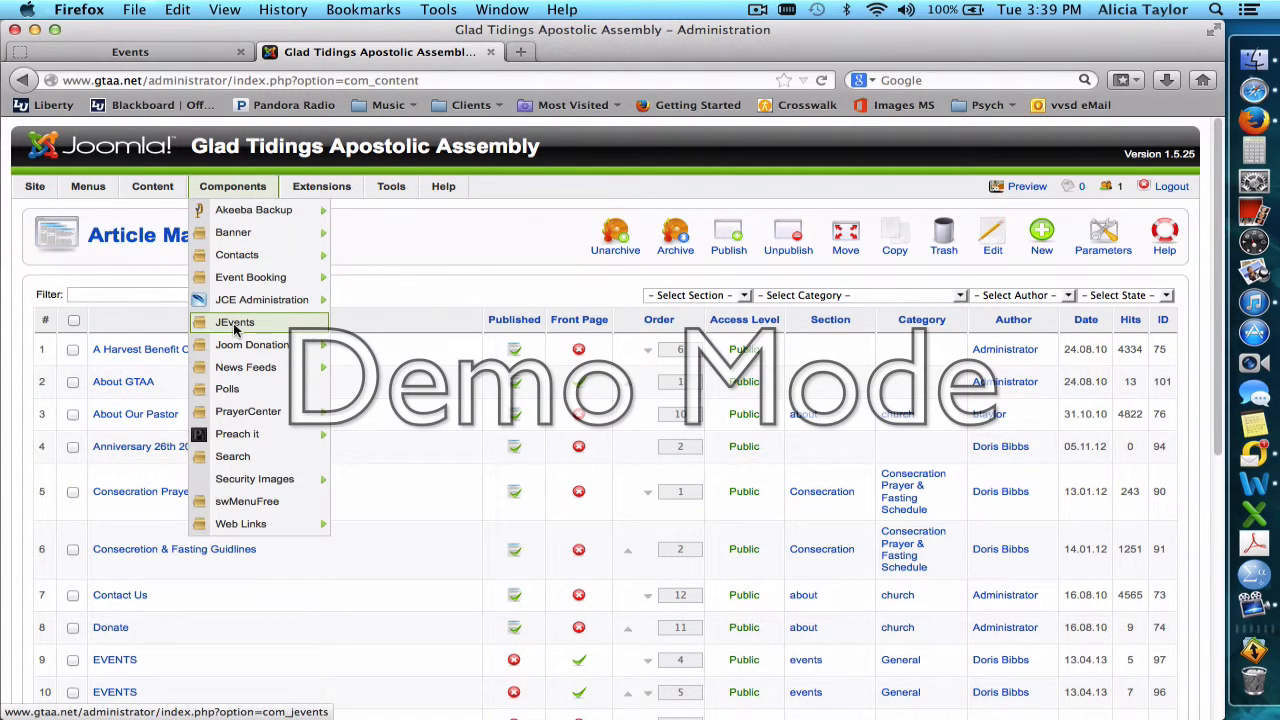
click(235, 325)
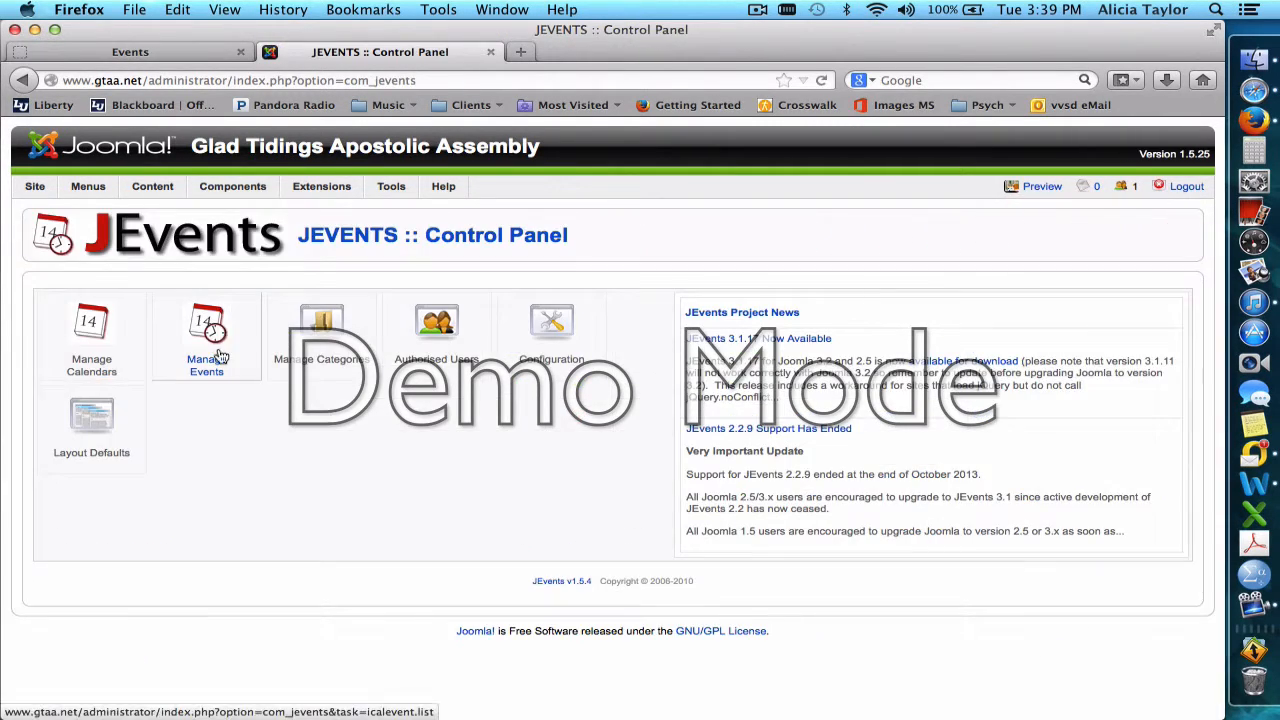
click(207, 352)
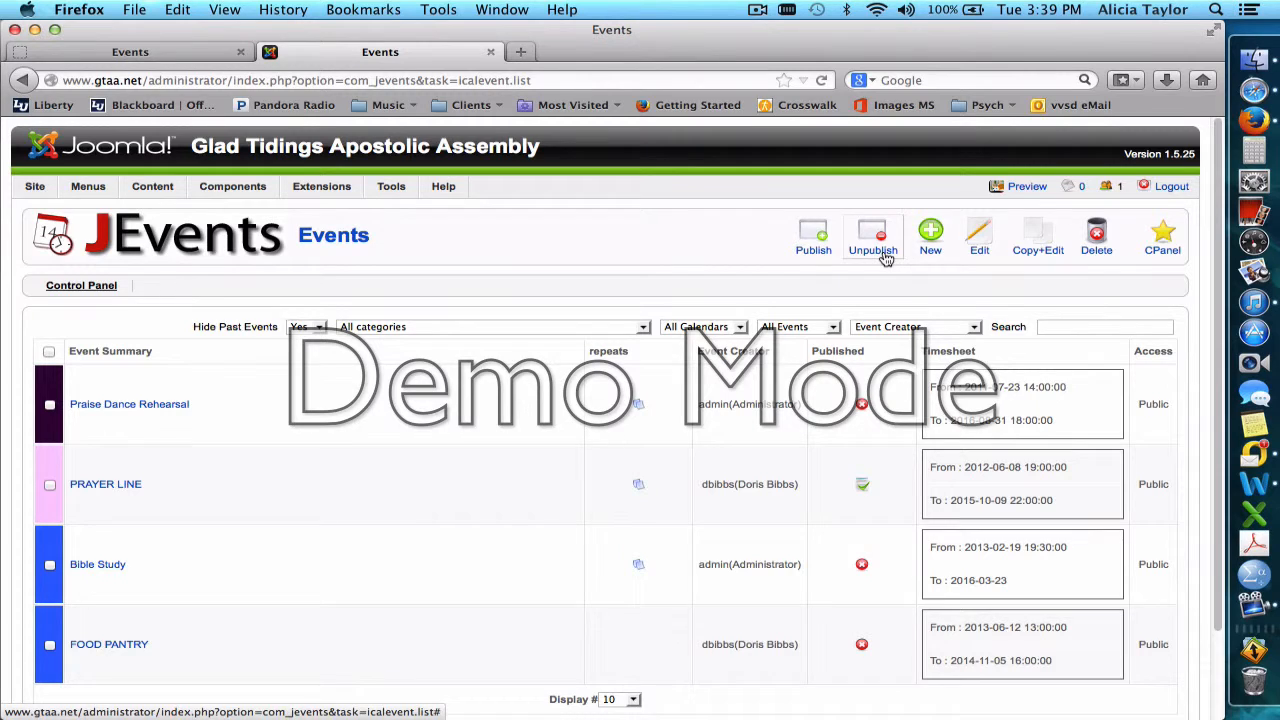
Step: Unpublish the PRAYER LINE event and publish it again
click(50, 485)
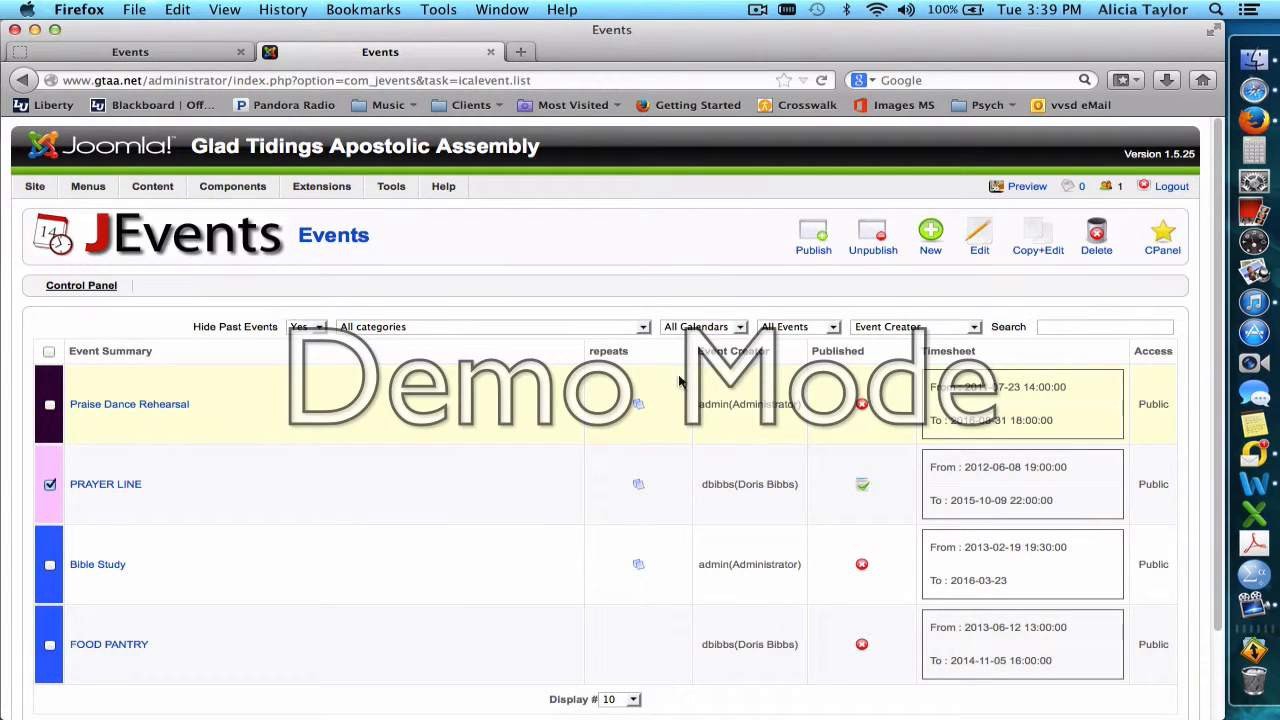
click(870, 244)
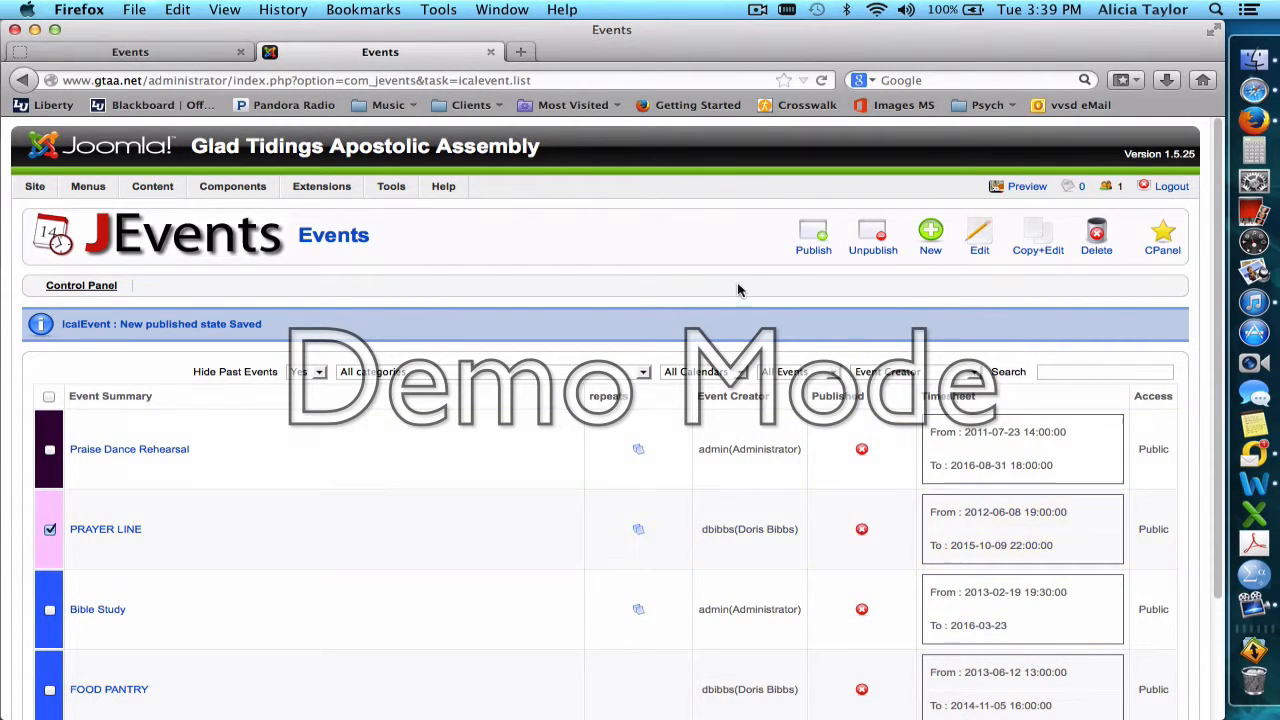
click(813, 238)
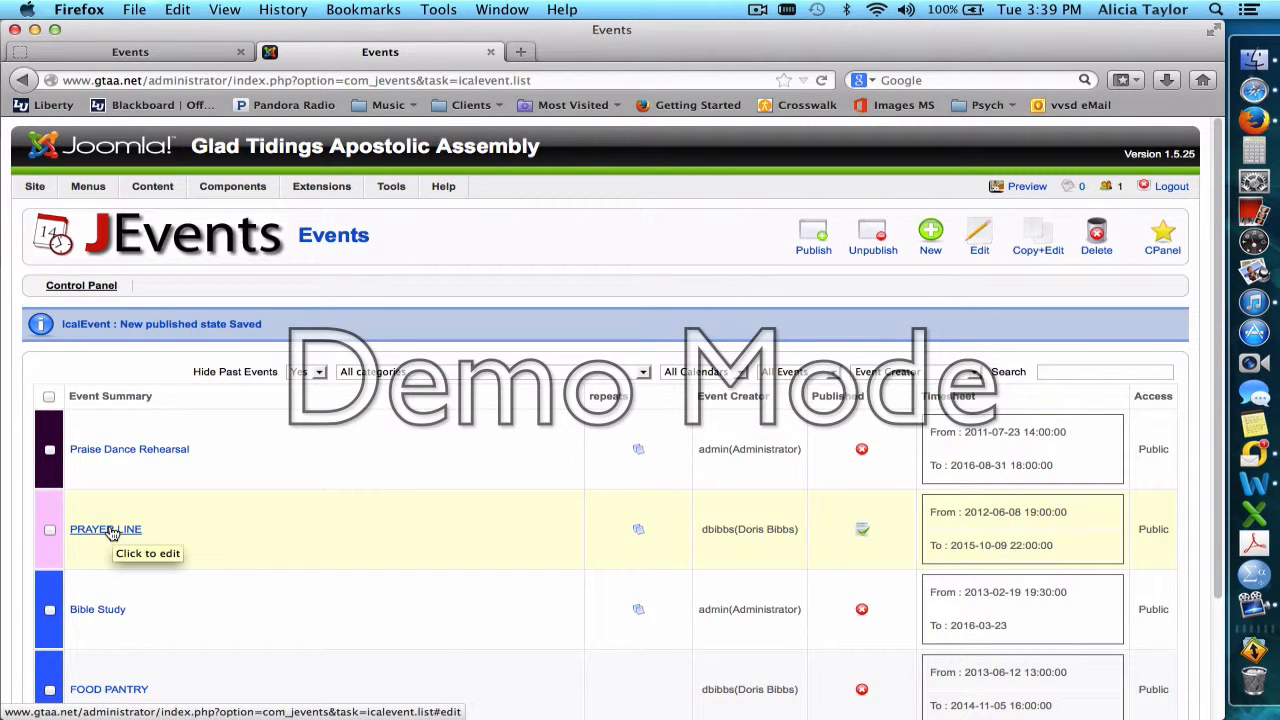
Step: Start a new event and look through the categories it can be assigned to, without choosing one
click(930, 235)
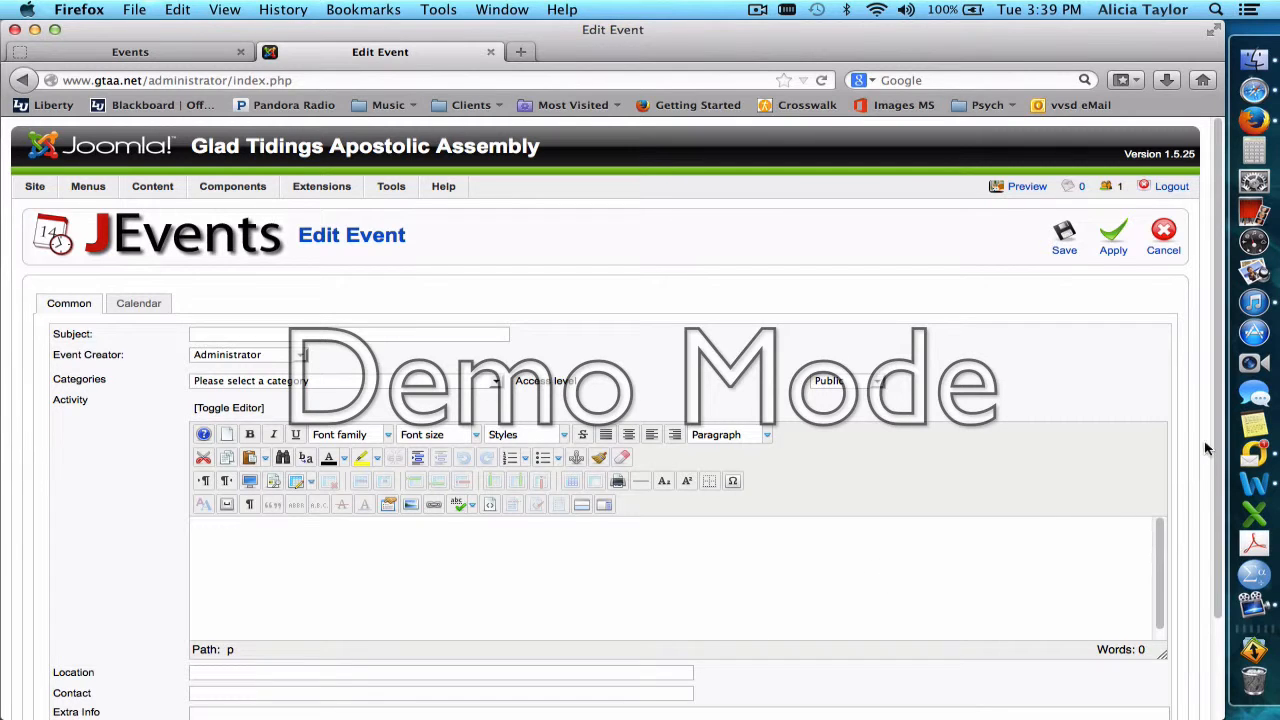
drag(1218, 437, 1222, 522)
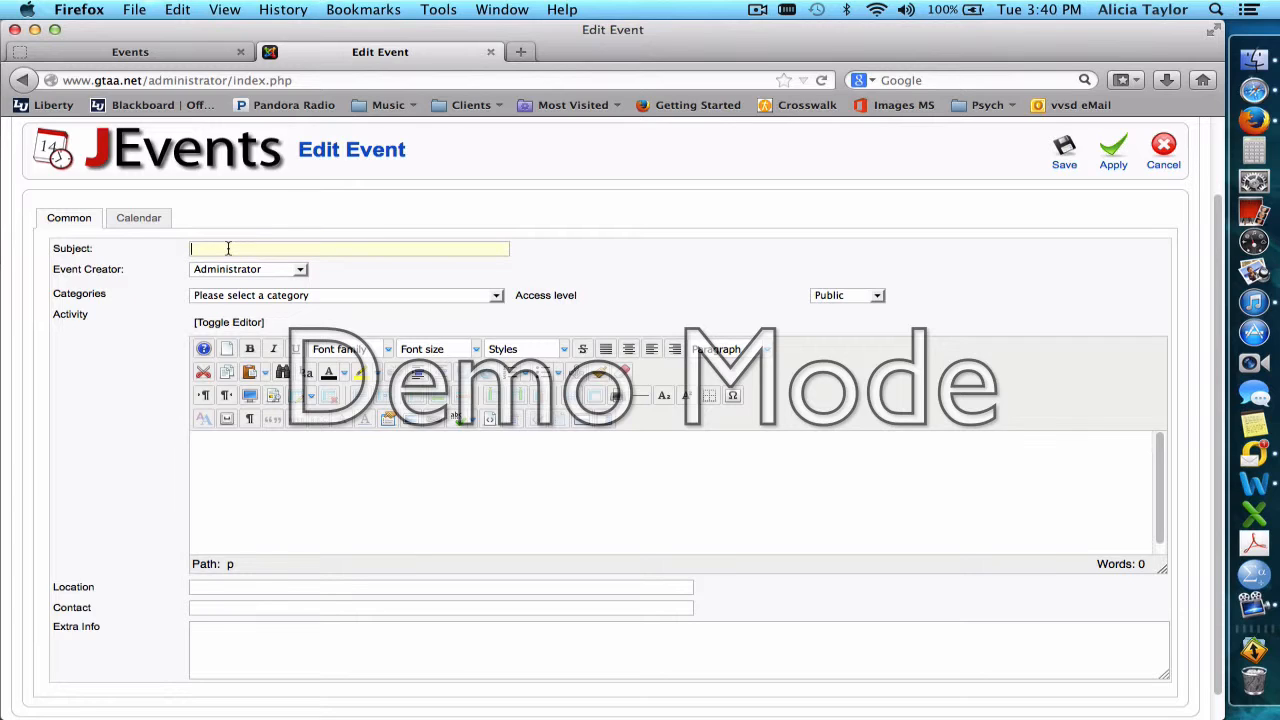
click(495, 297)
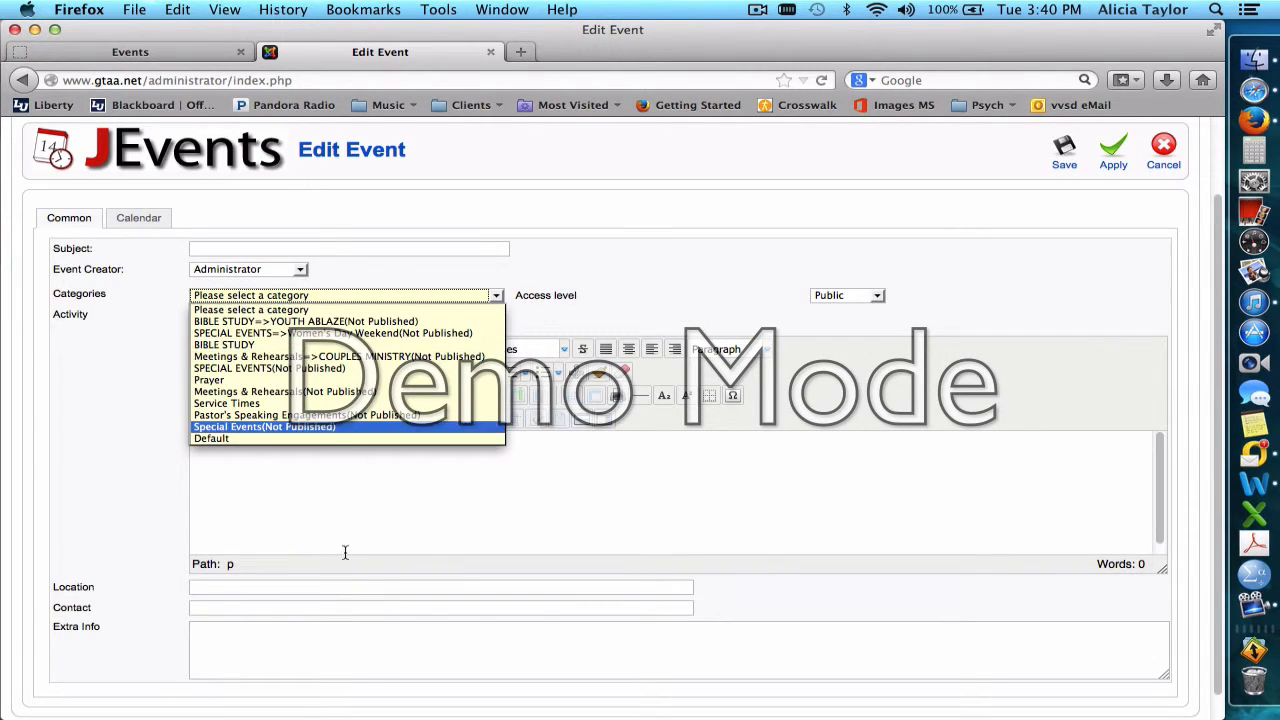
click(343, 497)
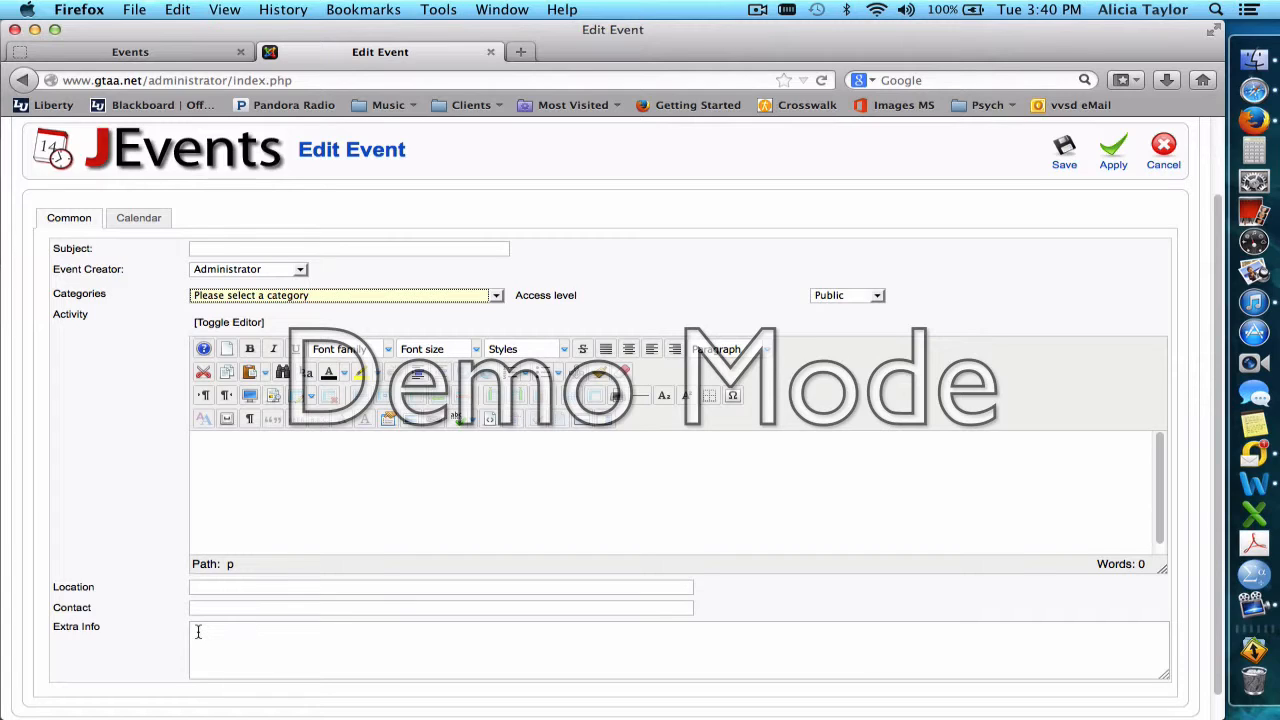
Step: Show the new event's date and time settings and view the start date calendar without picking a date
click(137, 219)
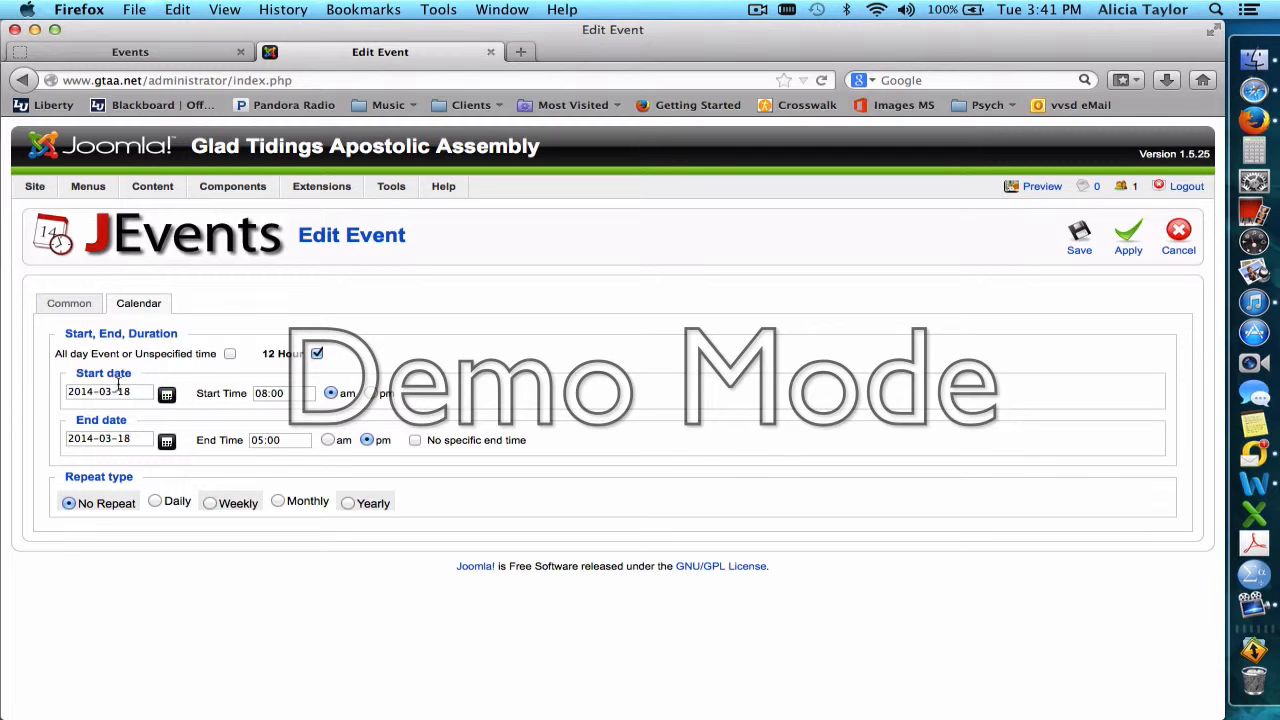
click(167, 395)
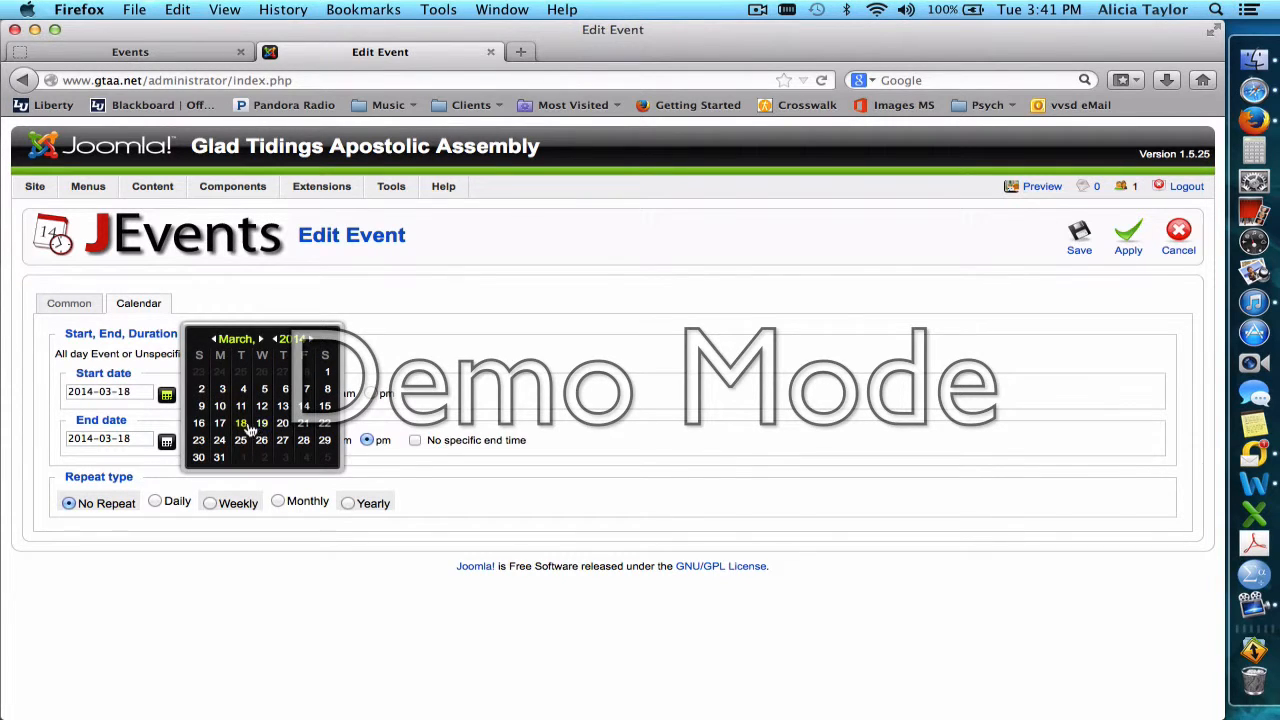
click(445, 404)
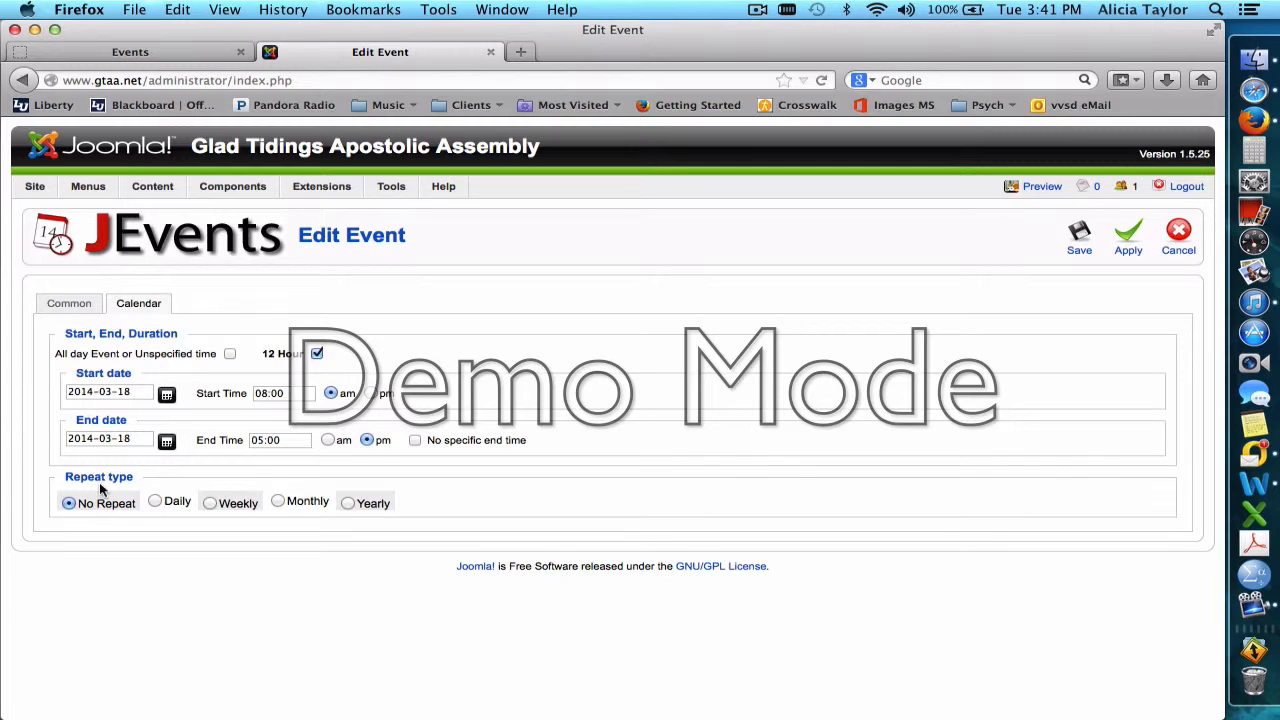
Step: Make the event repeat daily, try the Repeat Until option with its date calendar, and return to Repeat Count
click(156, 502)
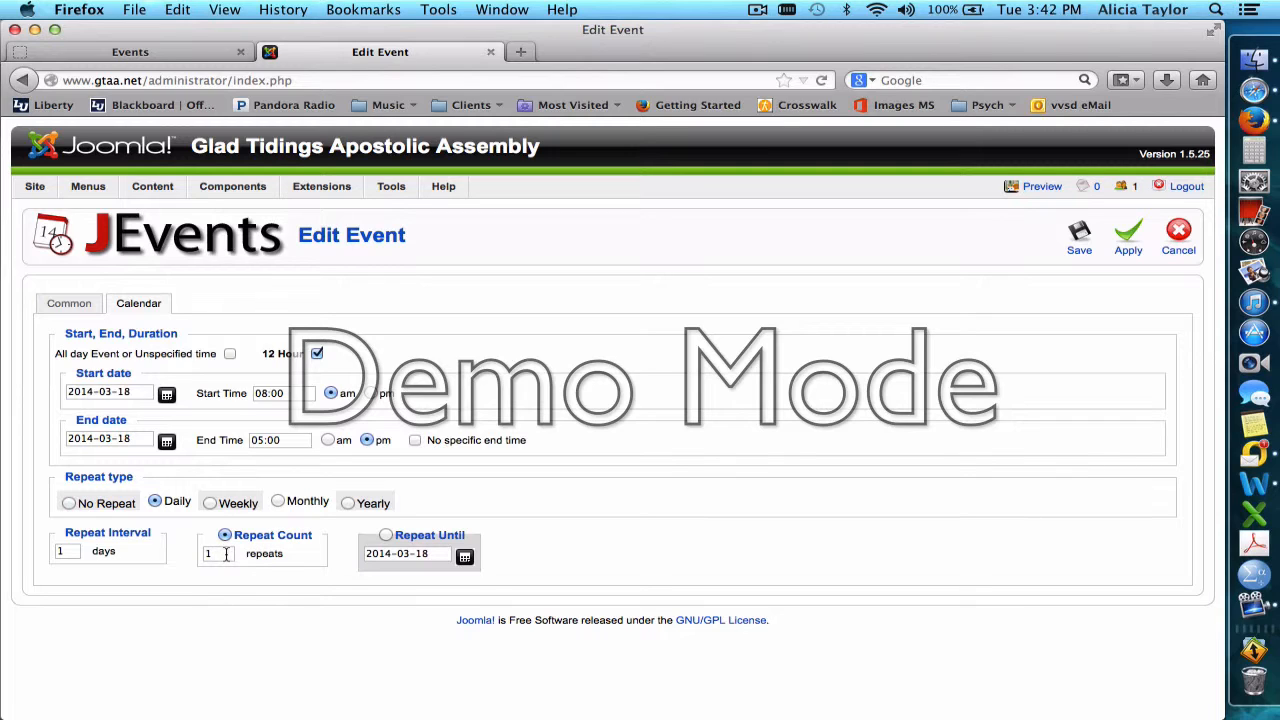
click(386, 537)
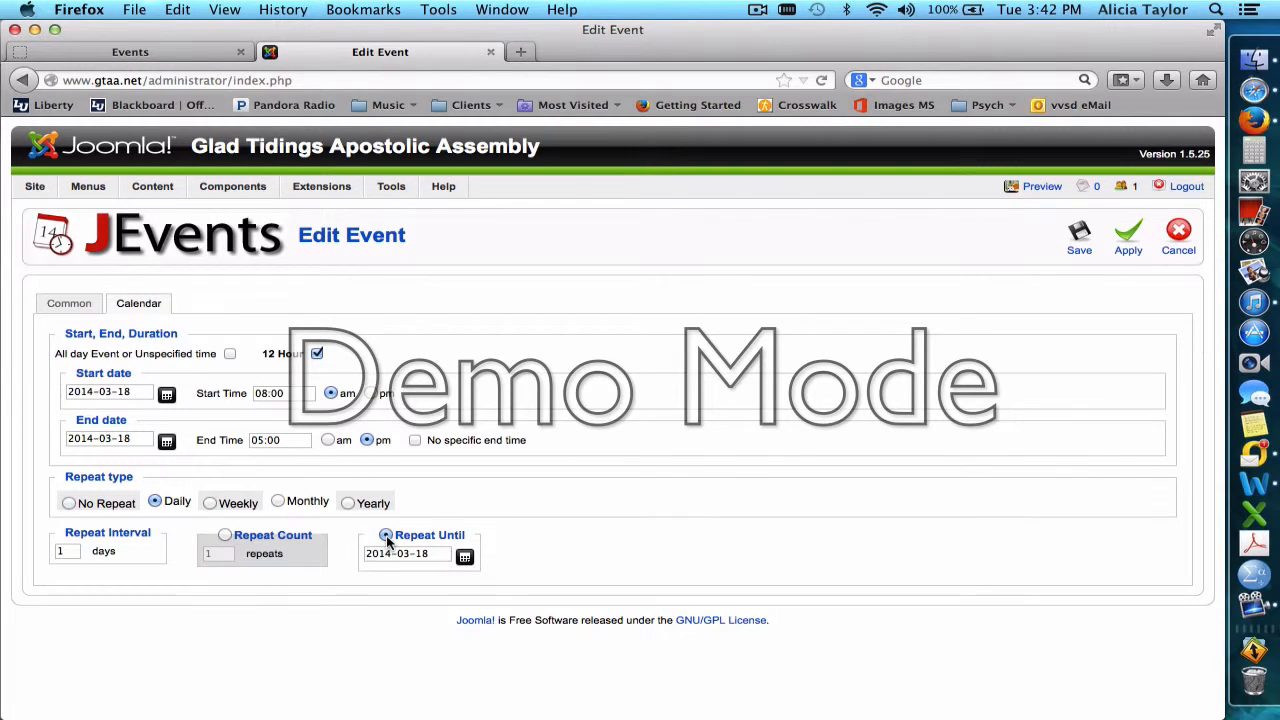
click(465, 558)
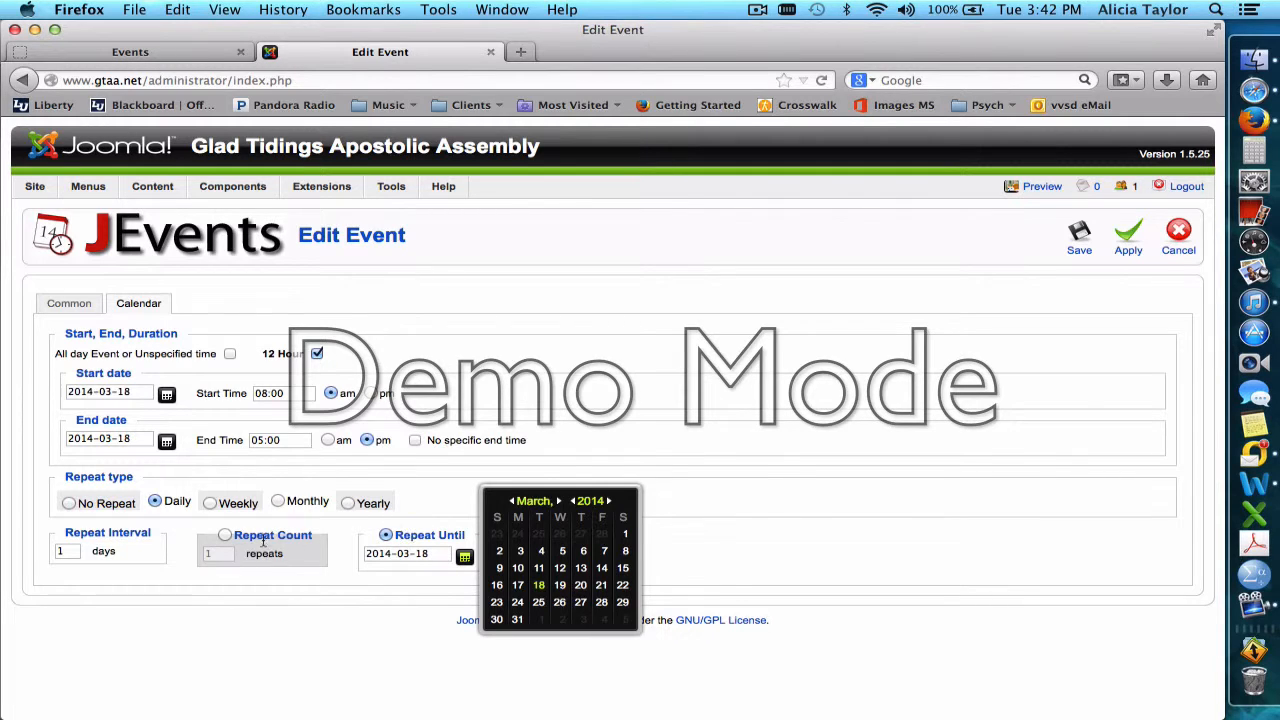
click(224, 538)
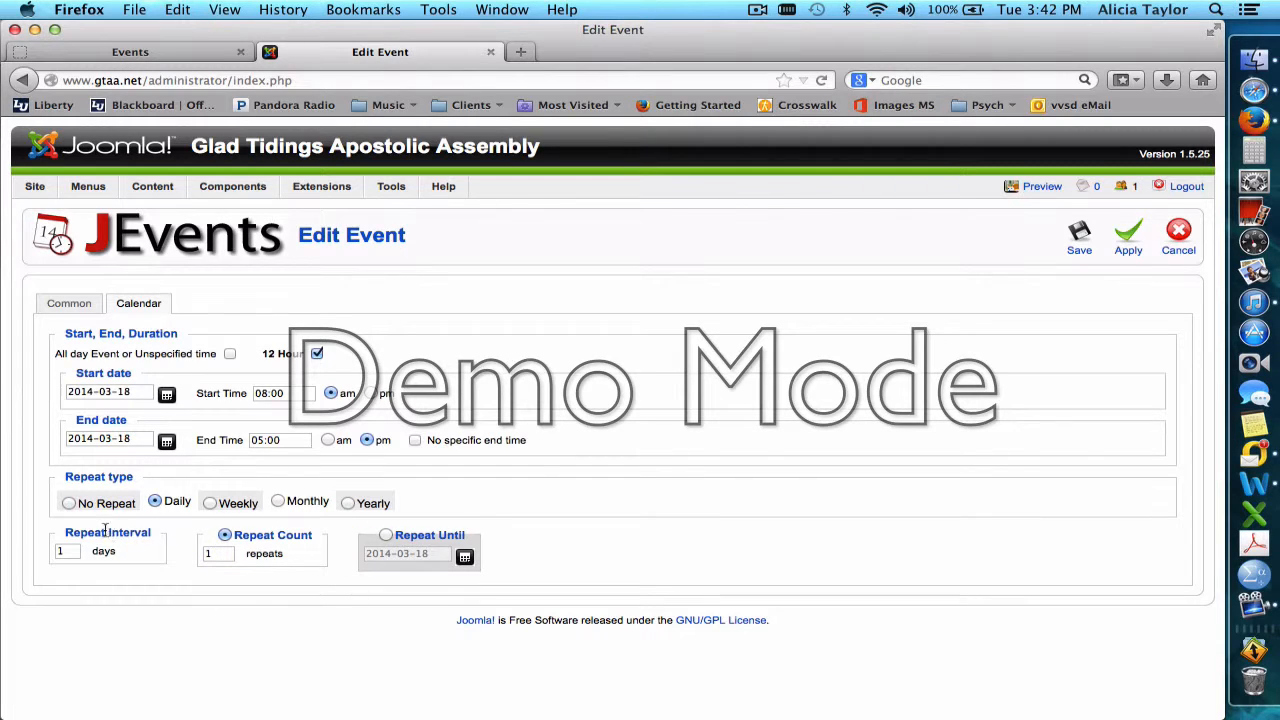
Step: Set the event to repeat weekly on Wednesday instead of Tuesday, and cancel the new event without saving
click(210, 504)
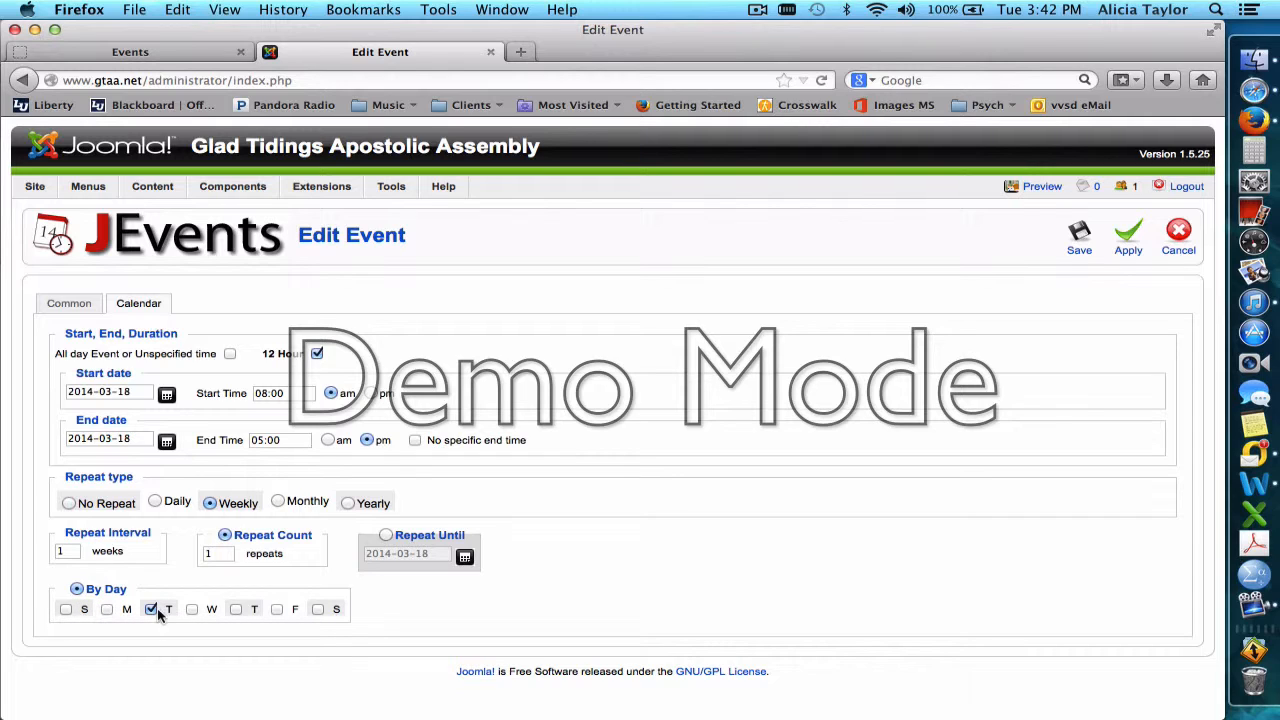
click(192, 610)
click(151, 610)
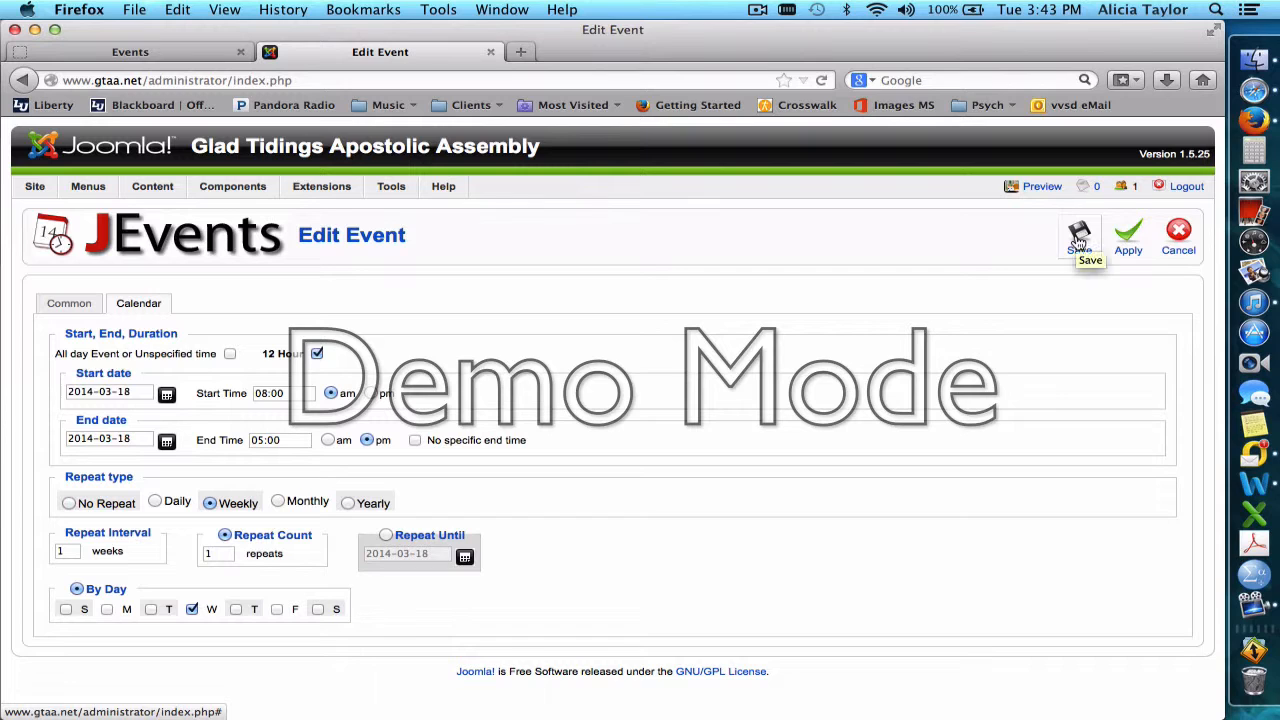
click(1176, 240)
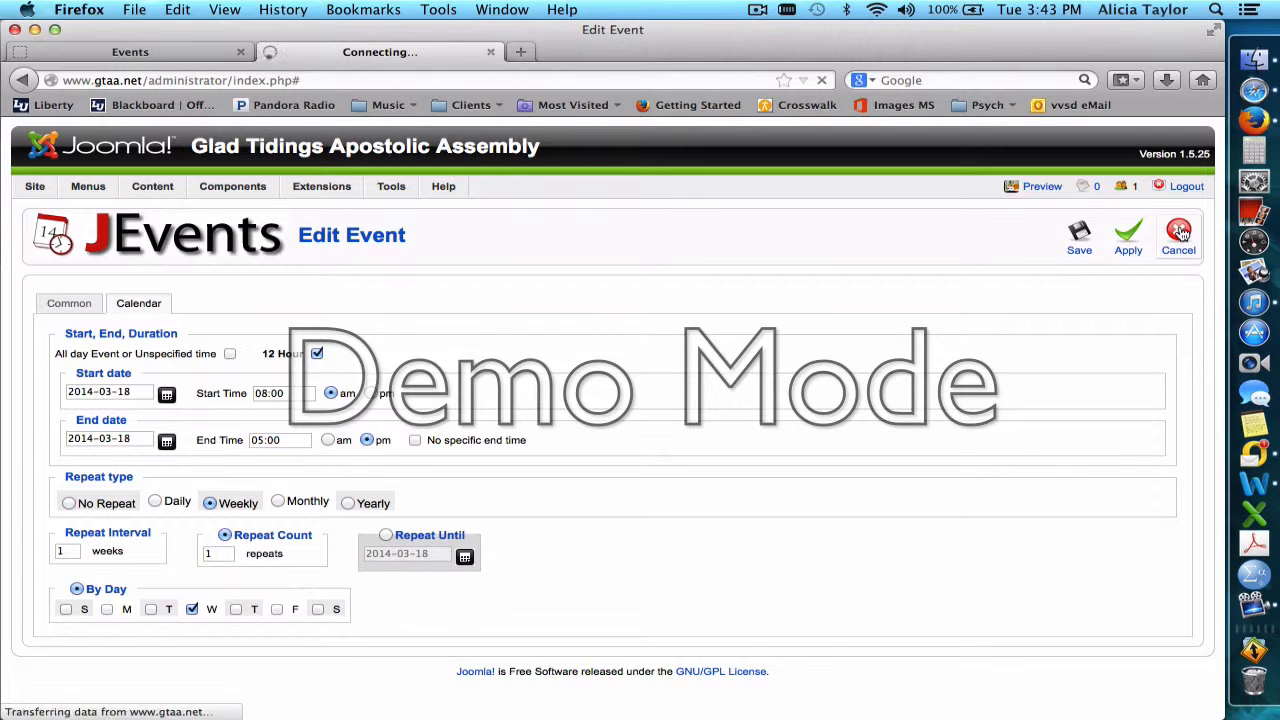